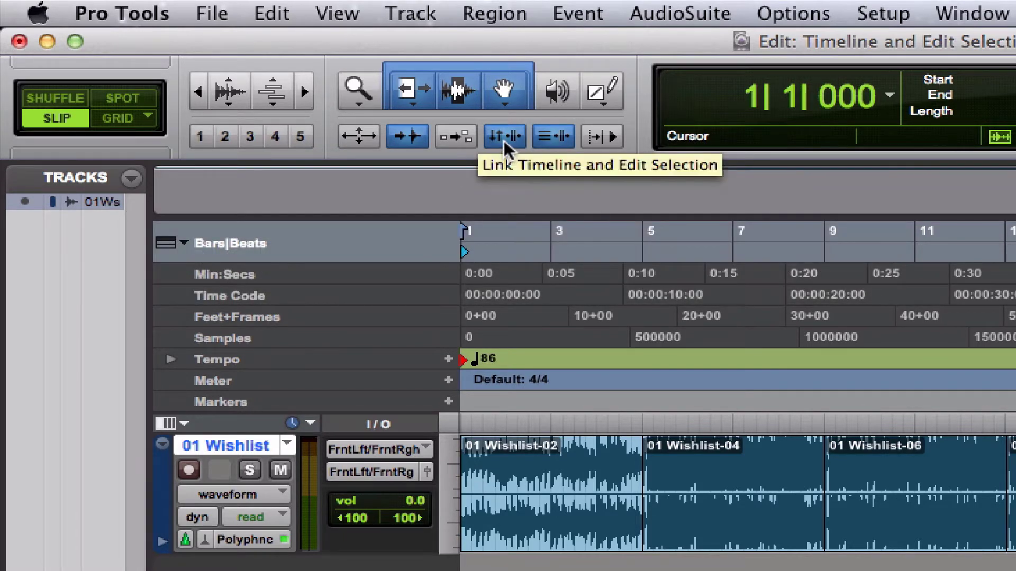
Switch to the Grabber tool and audition the 01 Wishlist-06 region
click(514, 97)
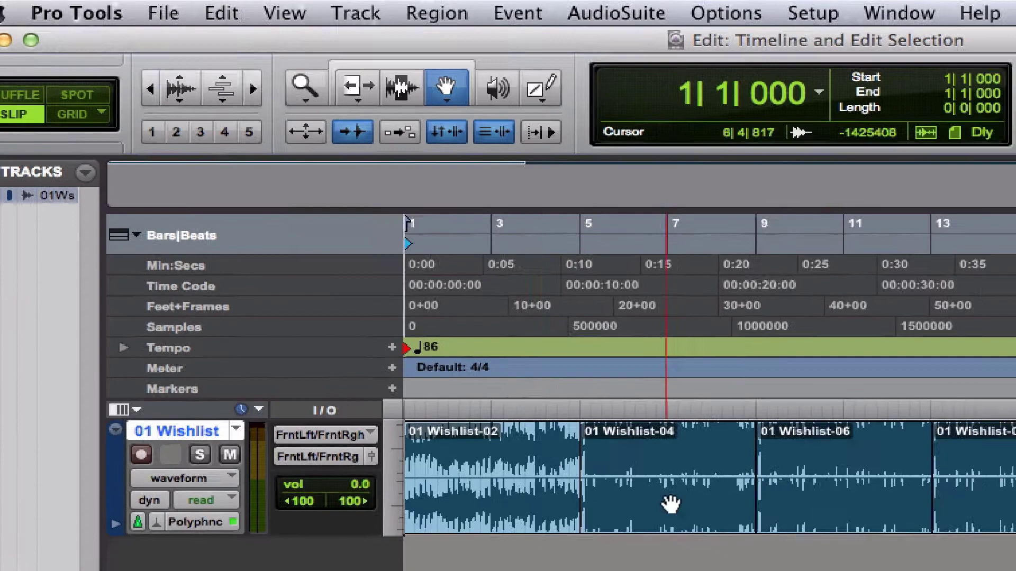
click(732, 523)
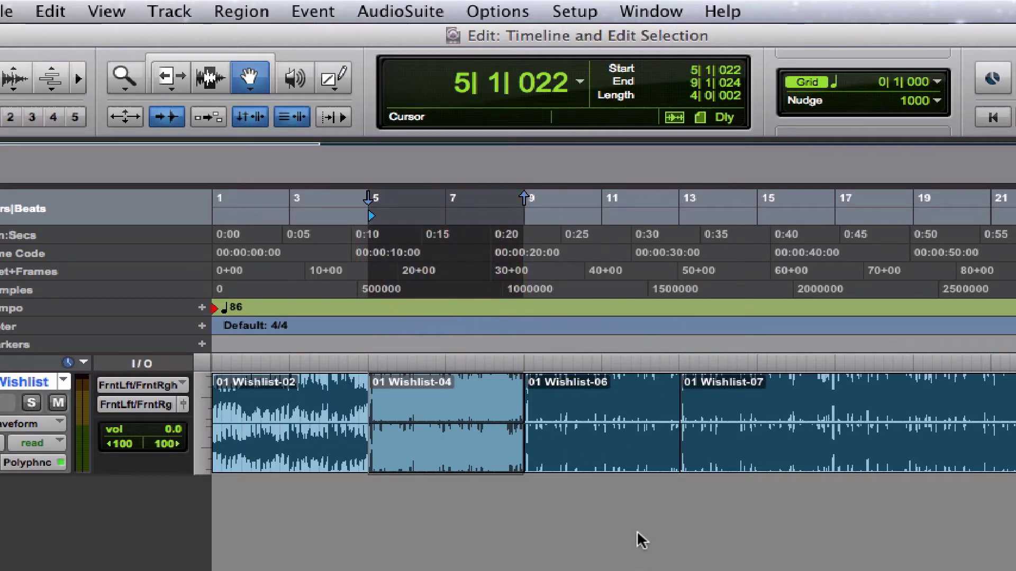
click(621, 461)
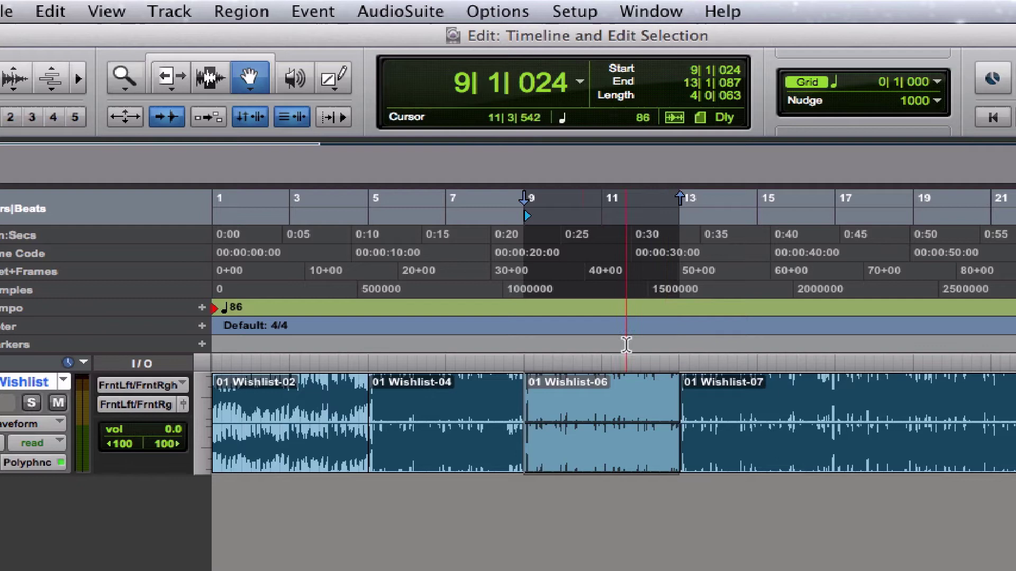
key(space)
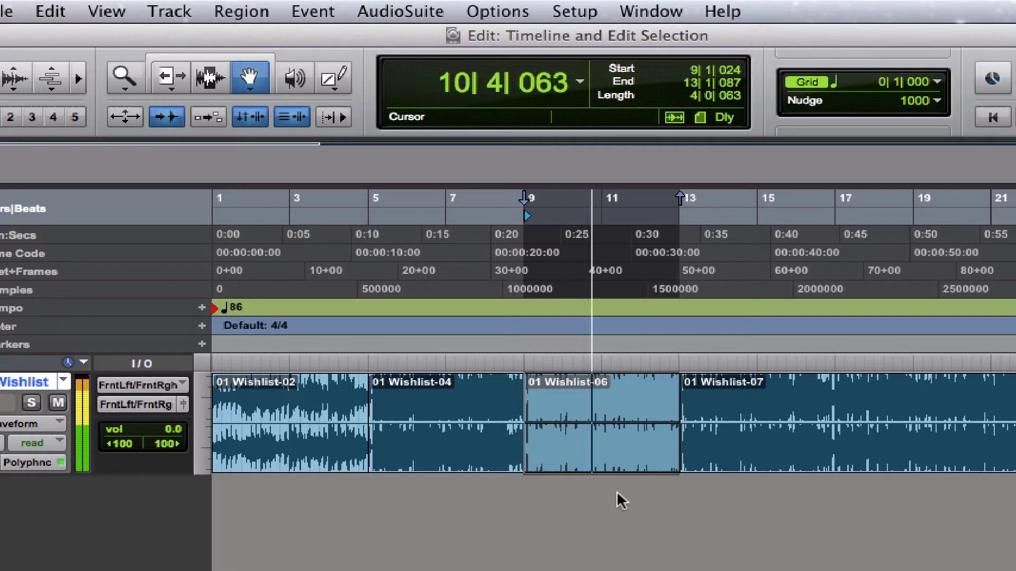
key(space)
Audition Wishlist-07, Wishlist-04 and Wishlist-02, ending with Wishlist-04 selected from bar 5 to 9
click(816, 424)
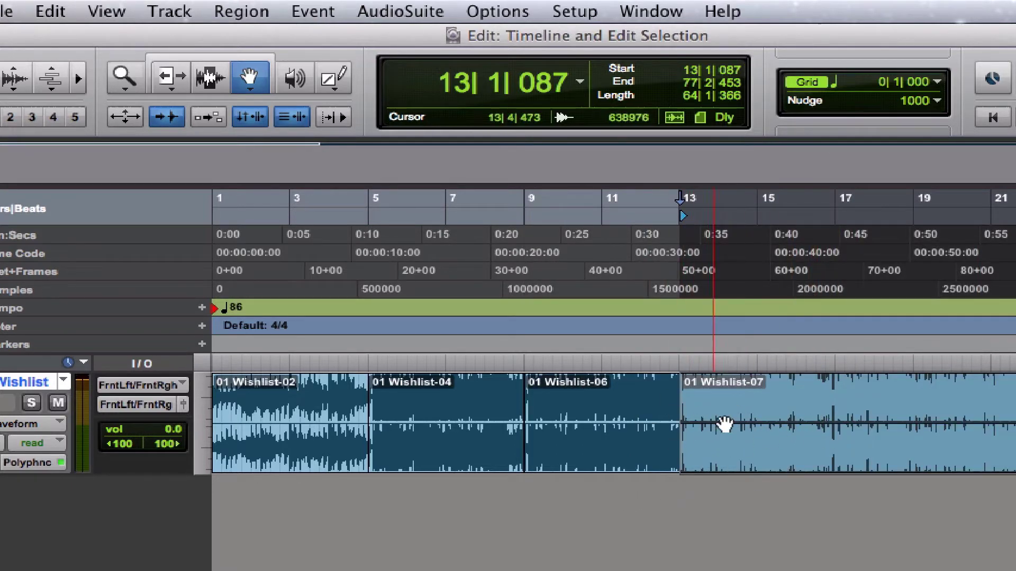
key(space)
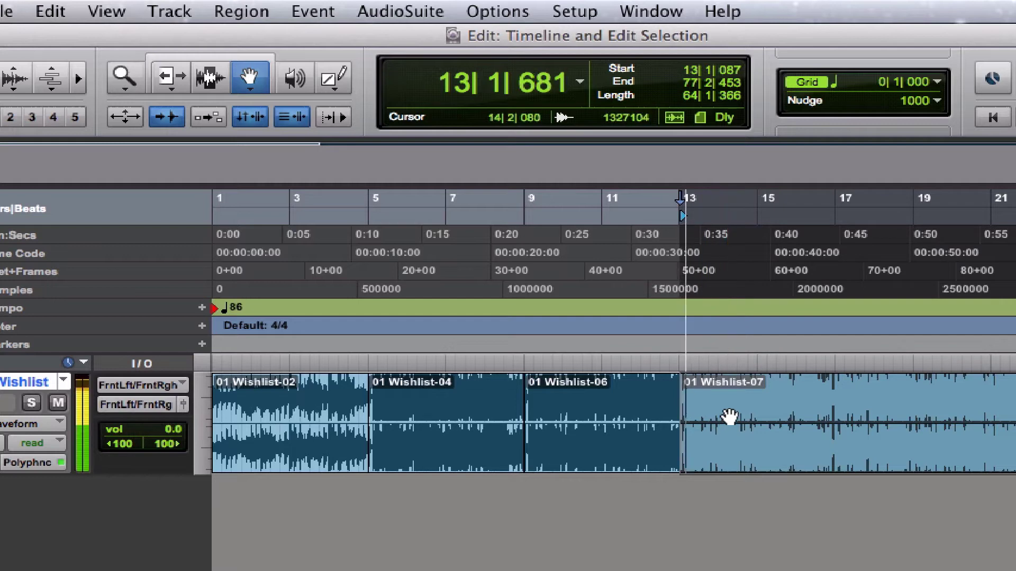
key(space)
click(420, 426)
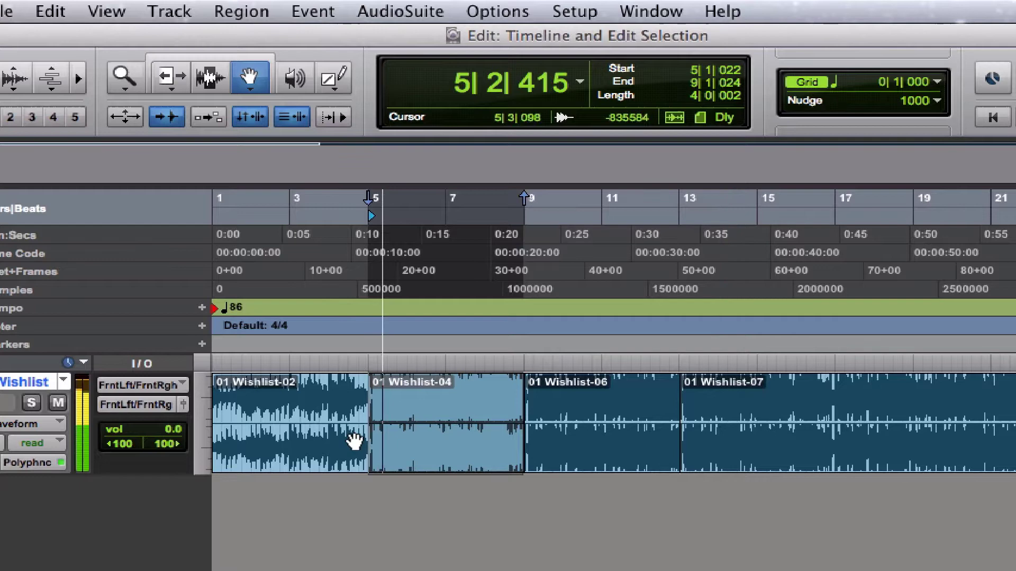
key(space)
click(286, 443)
key(space)
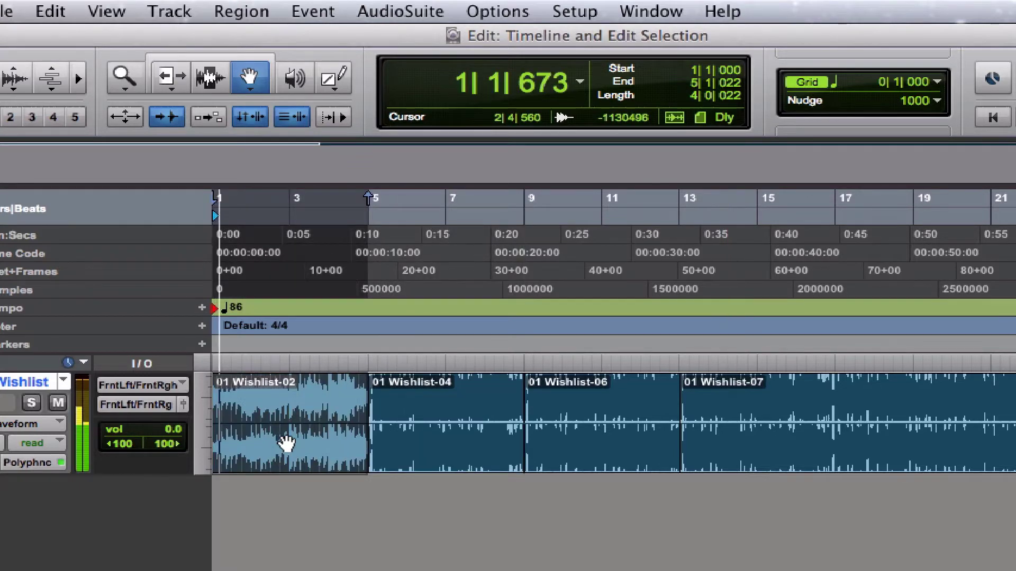
click(499, 436)
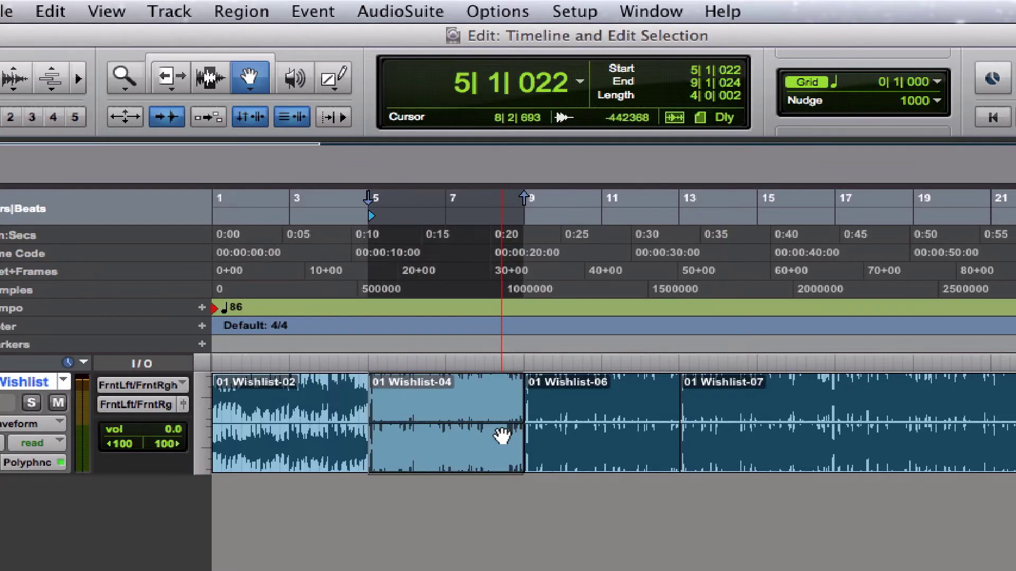
Turn off Link Timeline and Edit Selection, then select Wishlist-06, -04, -02 and -07 in turn
click(246, 118)
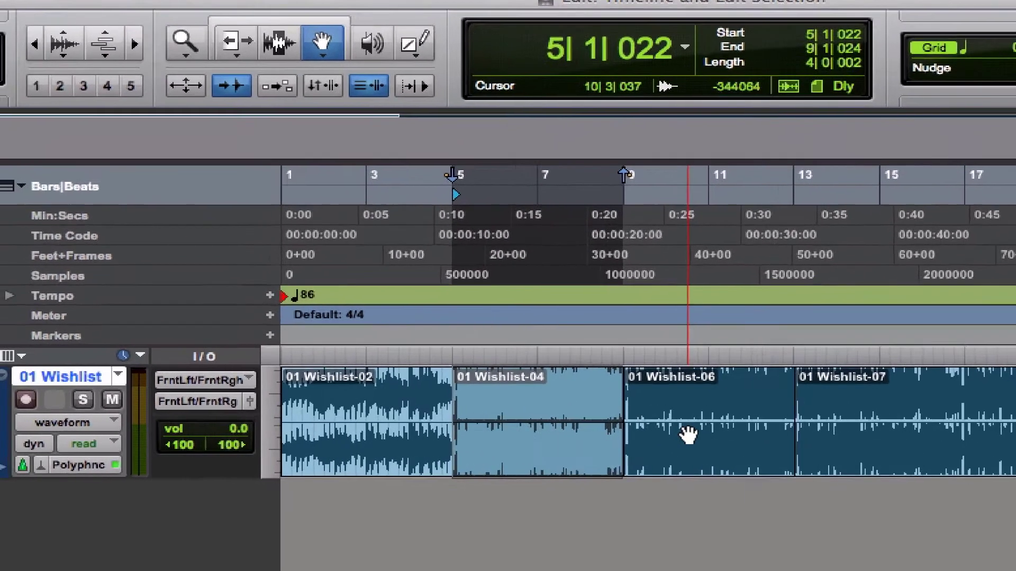
click(582, 435)
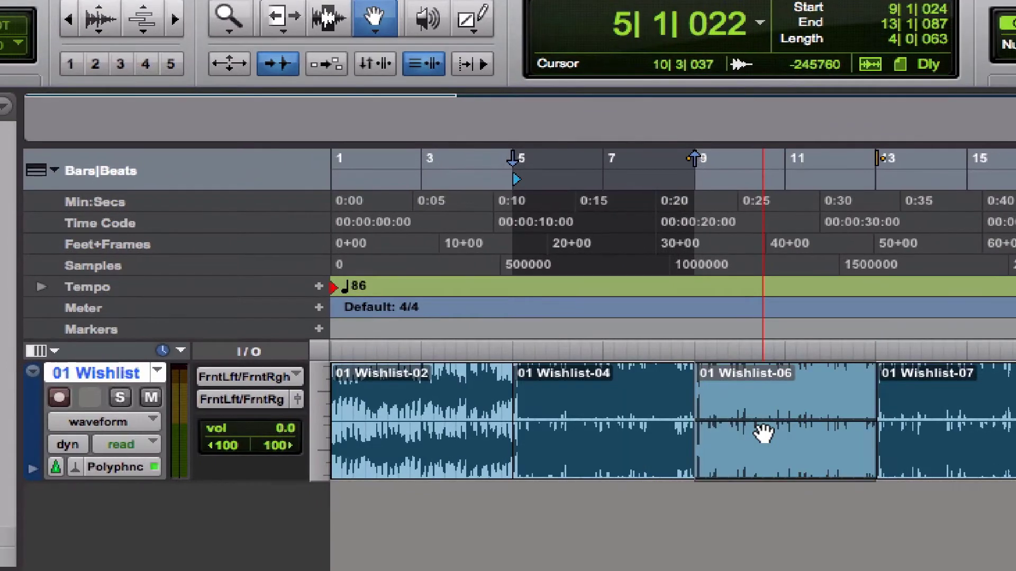
click(580, 411)
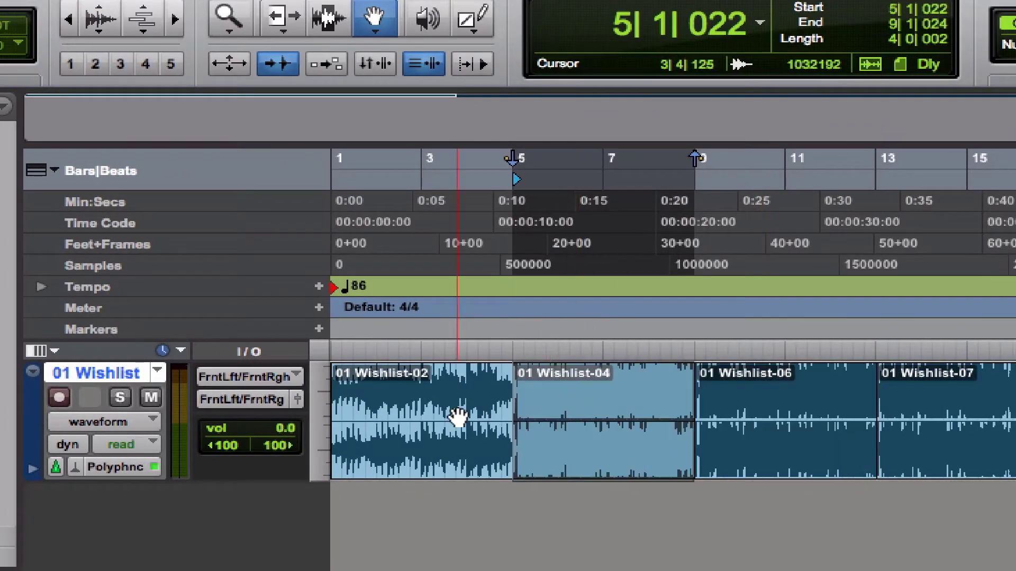
click(453, 415)
click(744, 419)
click(957, 424)
click(739, 424)
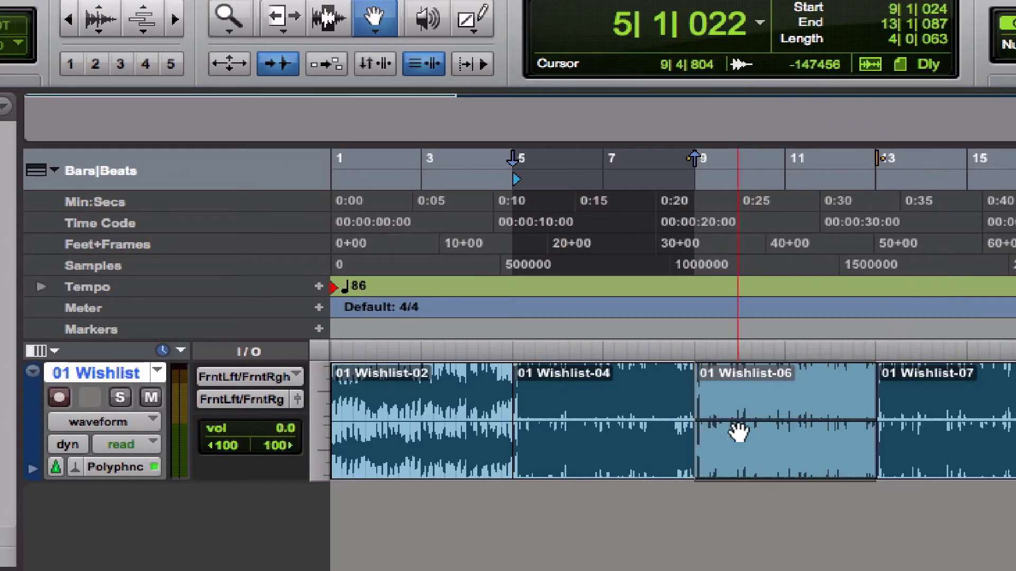
click(550, 431)
Keep switching regions, ending on Wishlist-06, then play the unchanged timeline range from bar 5
click(977, 408)
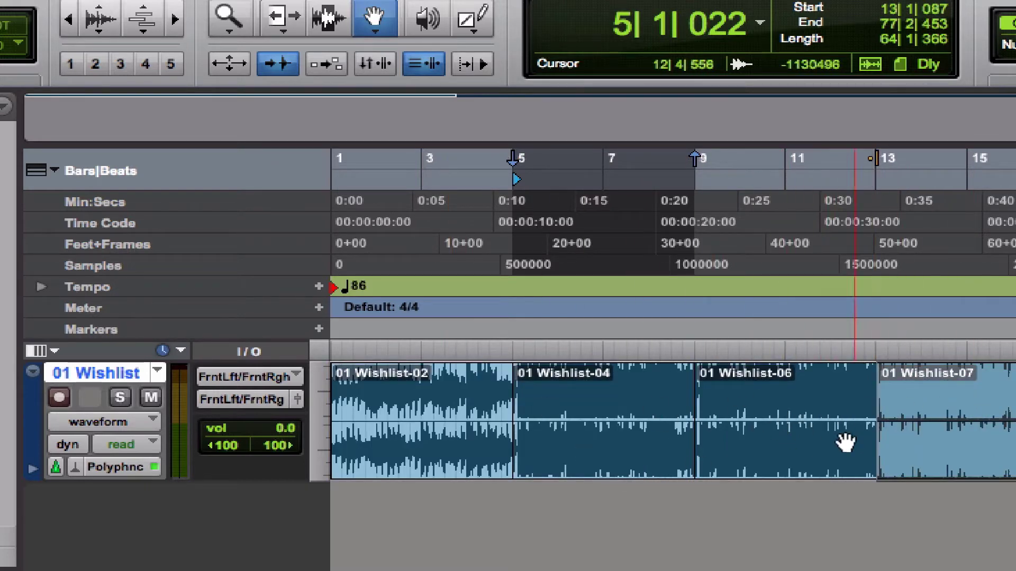
click(857, 439)
click(998, 420)
click(574, 426)
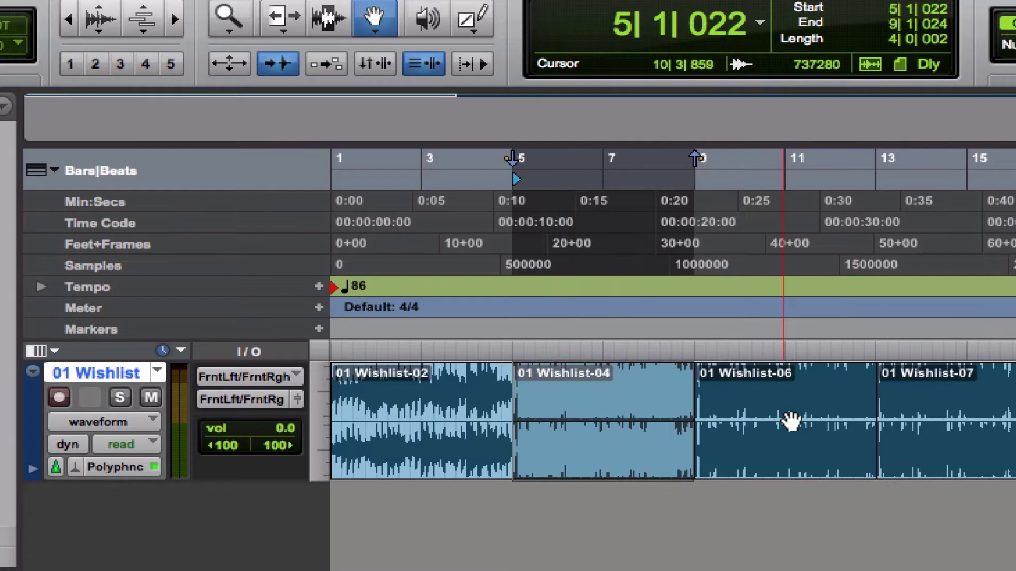
click(789, 419)
click(615, 423)
click(474, 418)
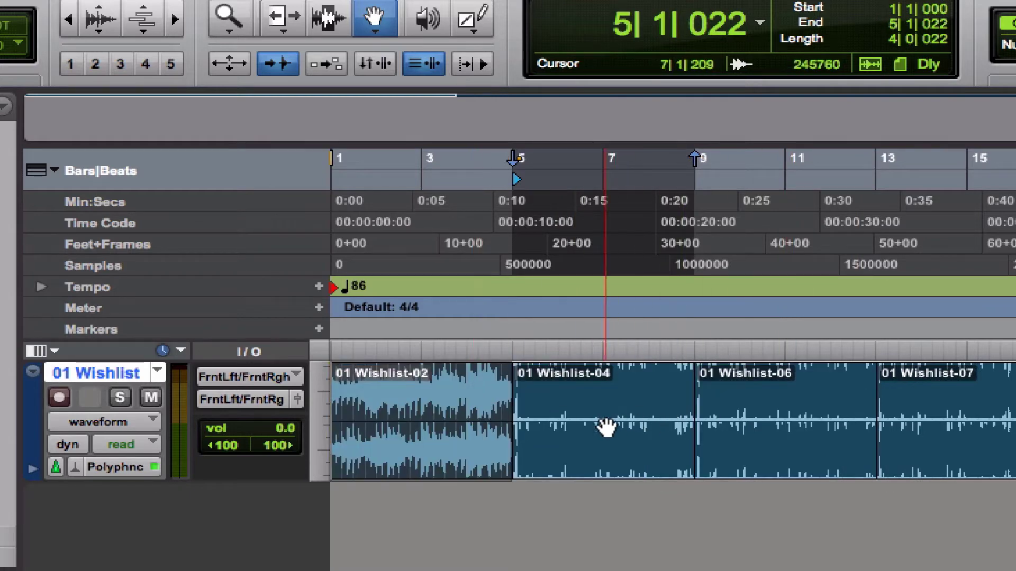
click(829, 434)
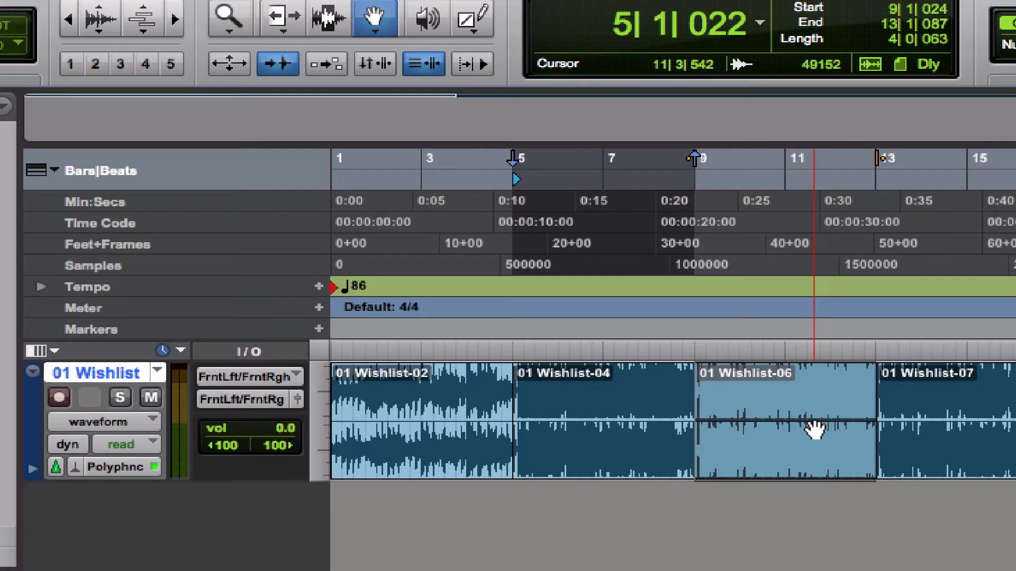
key(space)
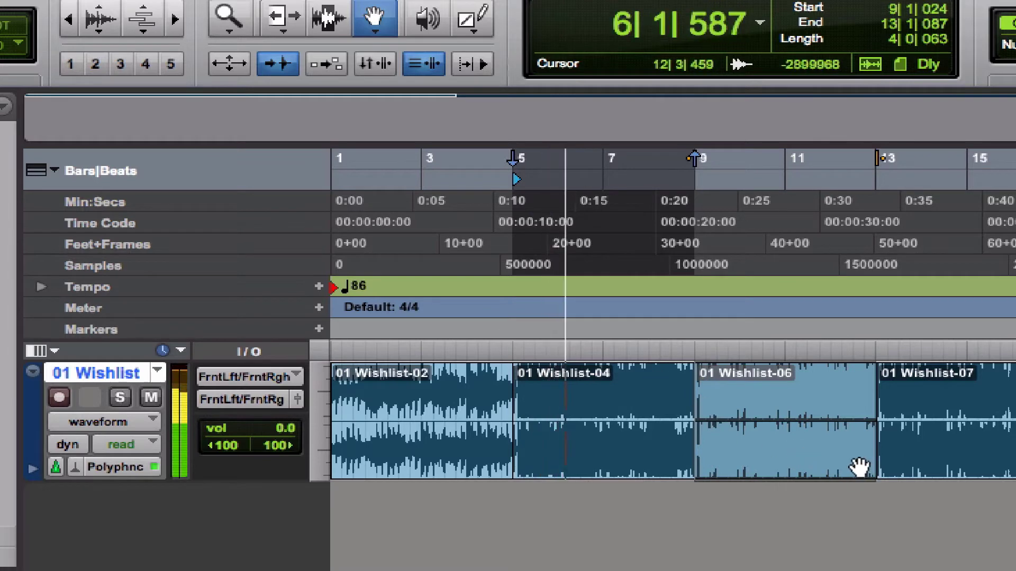
key(space)
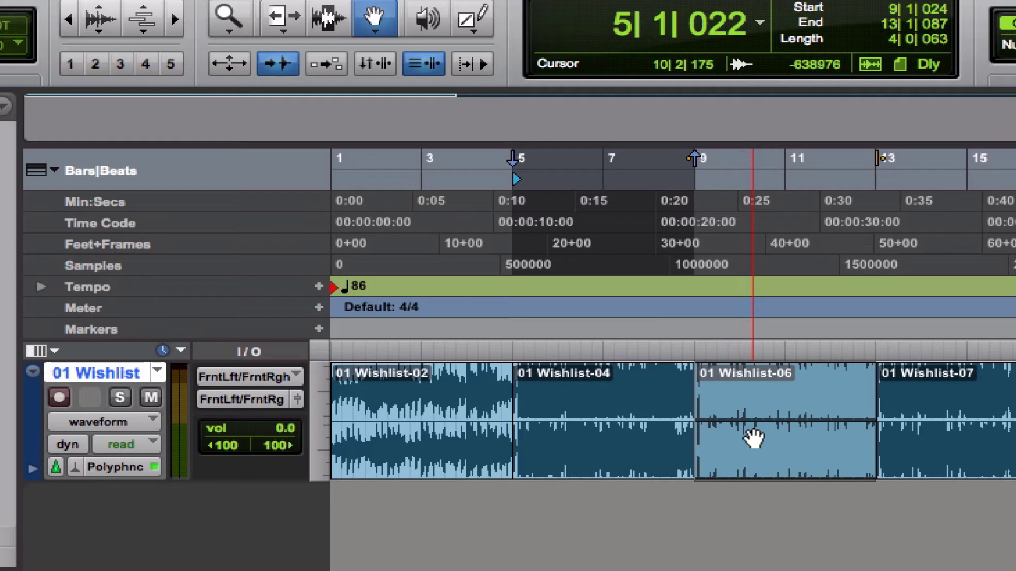
key(bracketleft)
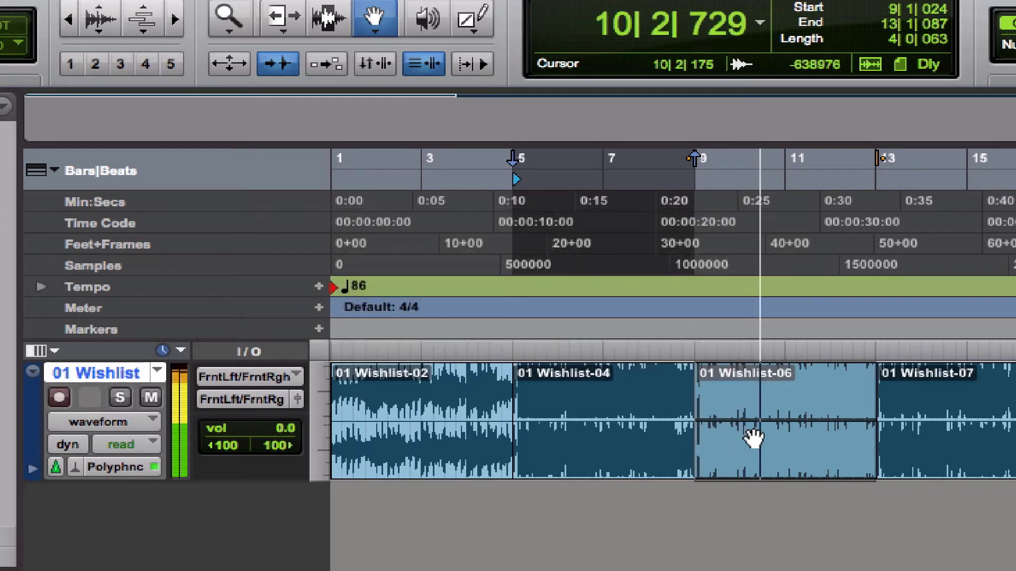
key(space)
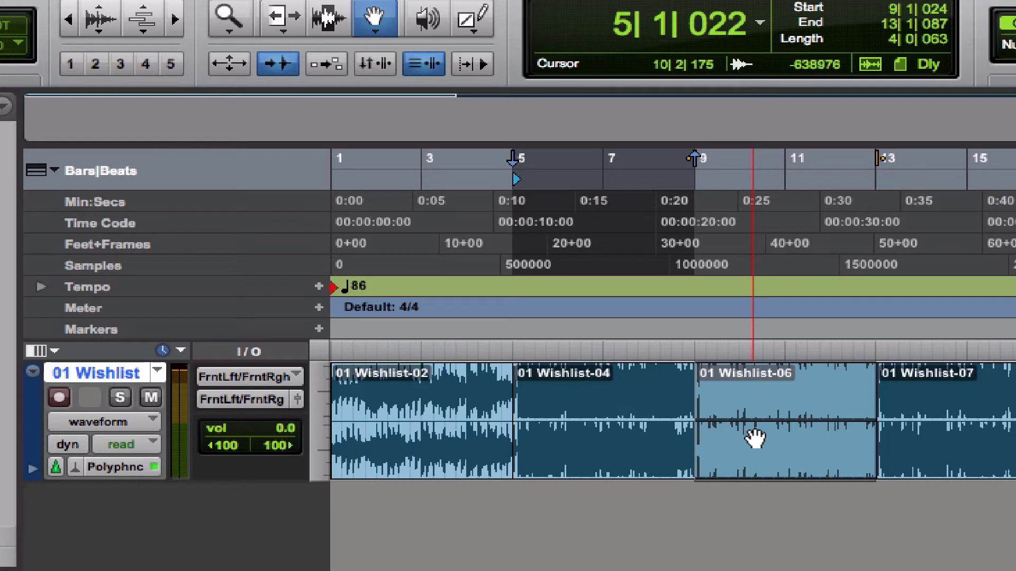
key(space)
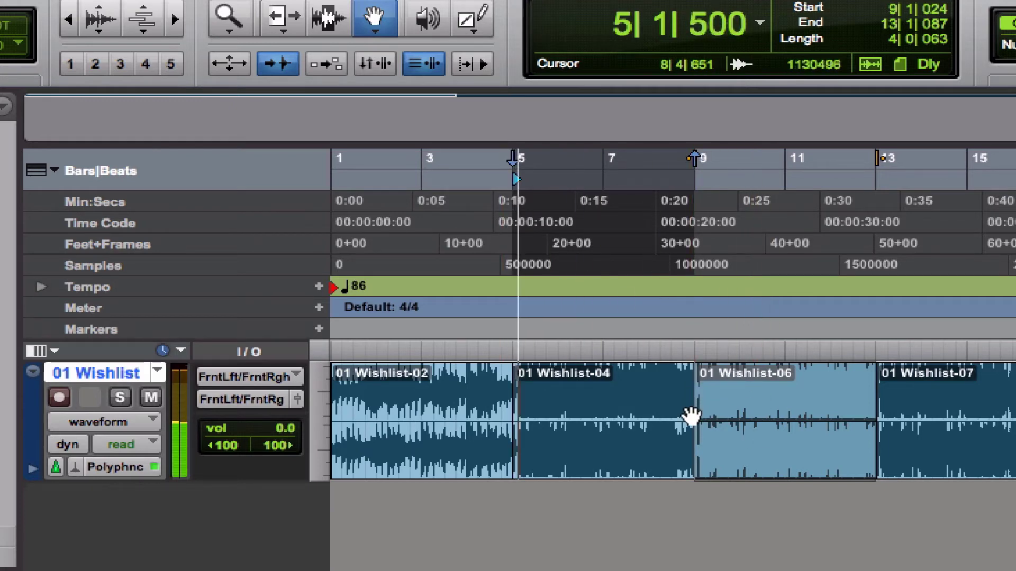
key(space)
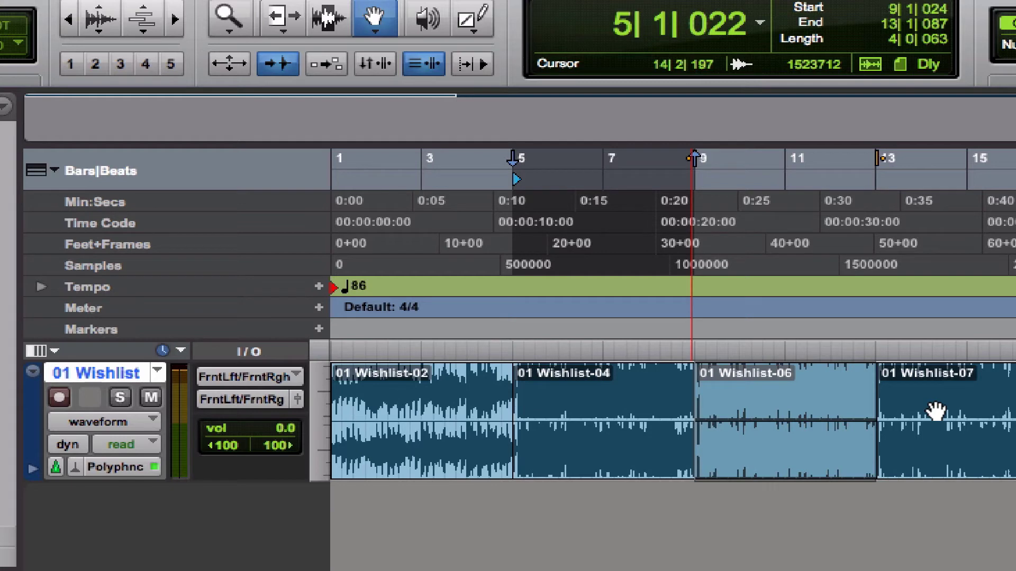
key(space)
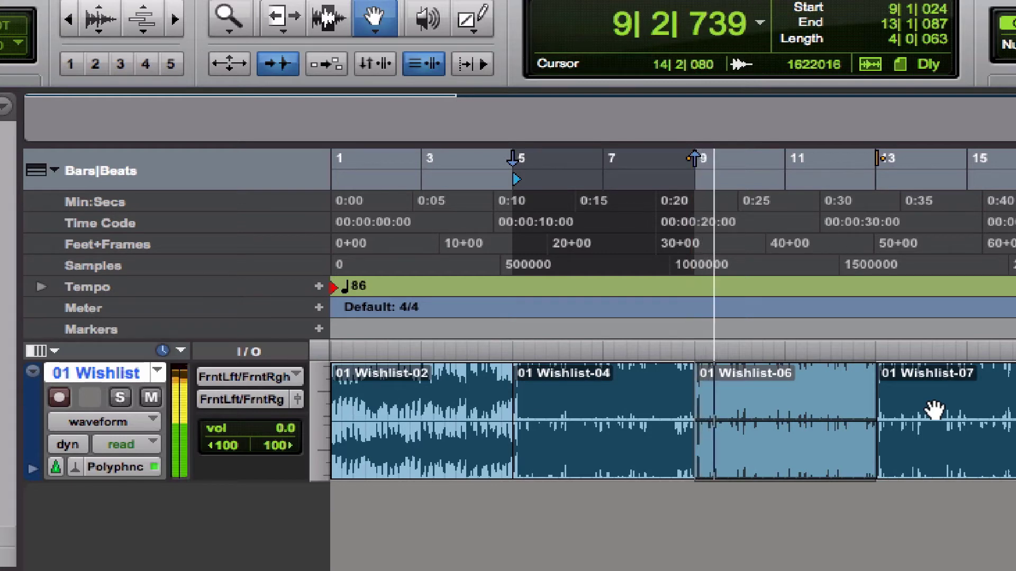
key(space)
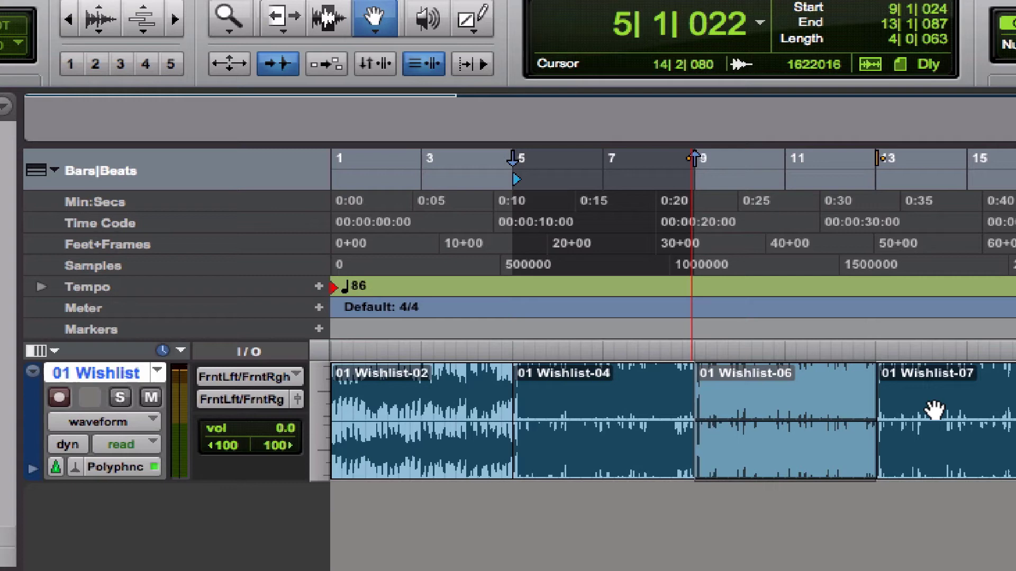
key(space)
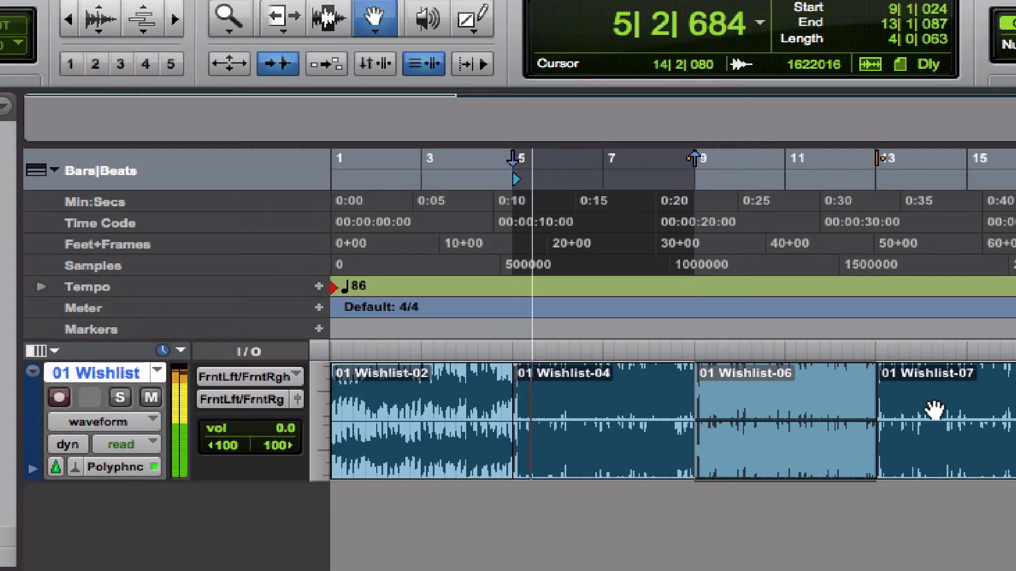
key(space)
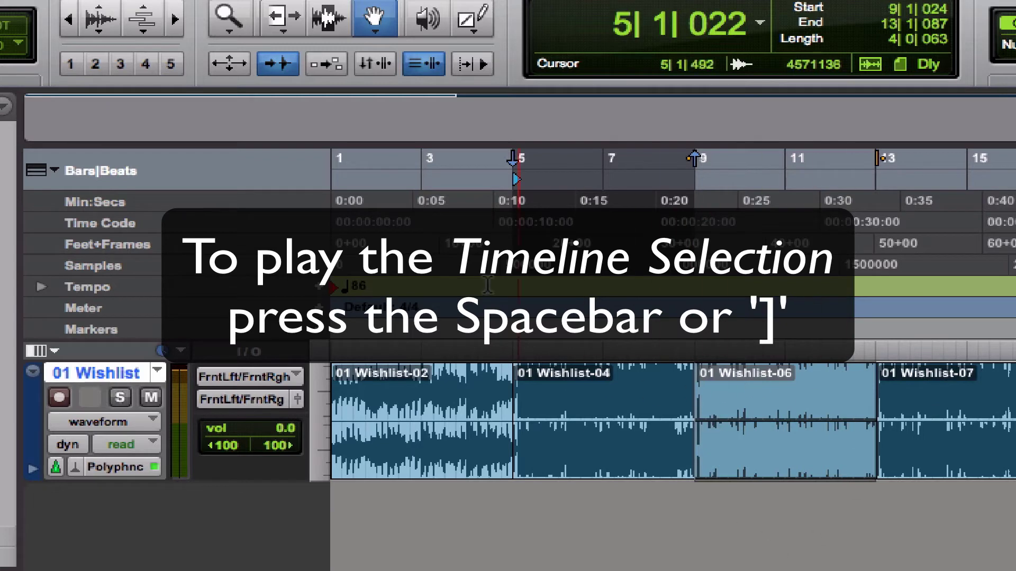
Re-enable Link Timeline and Edit Selection and select Wishlist-04, -07, then -06 so the timeline spans bars 9–13
click(373, 64)
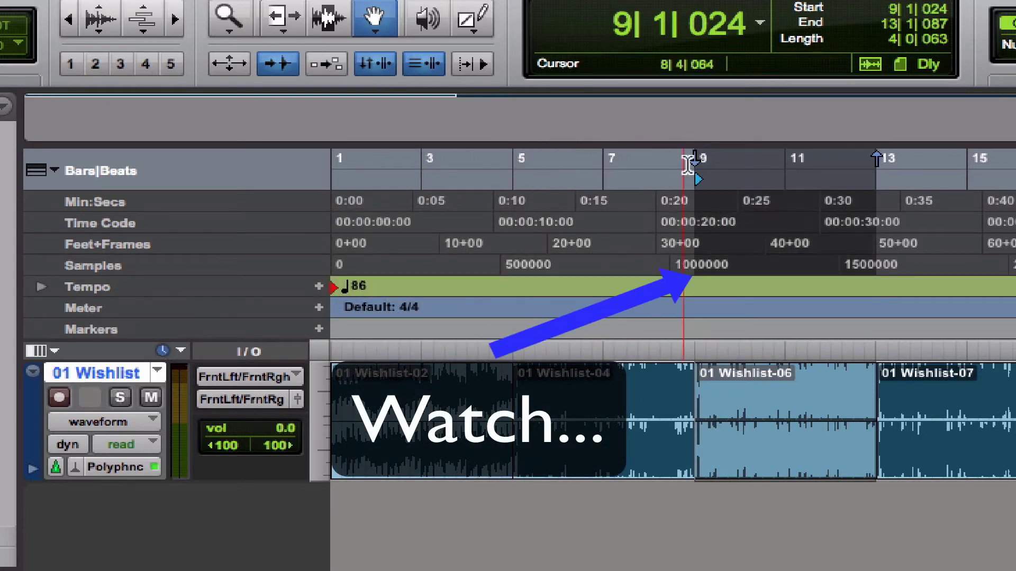
click(651, 397)
click(818, 410)
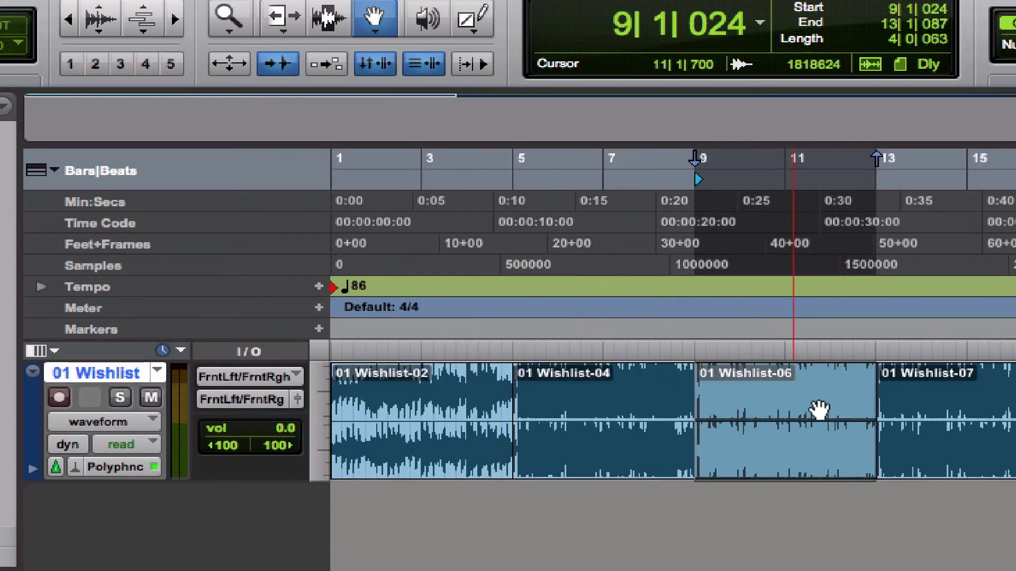
key(ctrl+Tab)
click(624, 424)
click(798, 408)
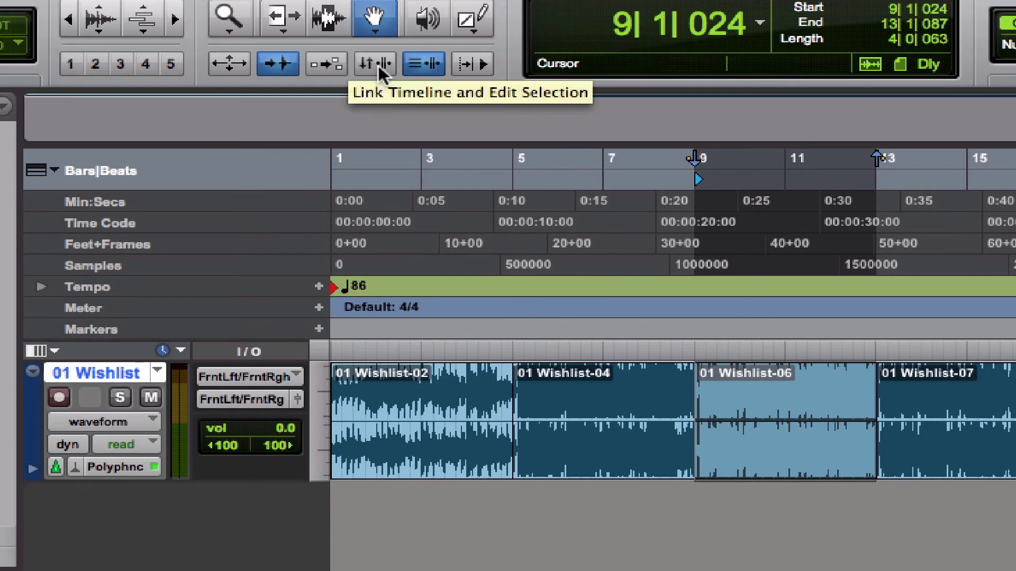
With the Selector, delete bars 5–7 of Wishlist-04, two sections of Wishlist-02 and Wishlist-07's tail after bar 15
click(329, 20)
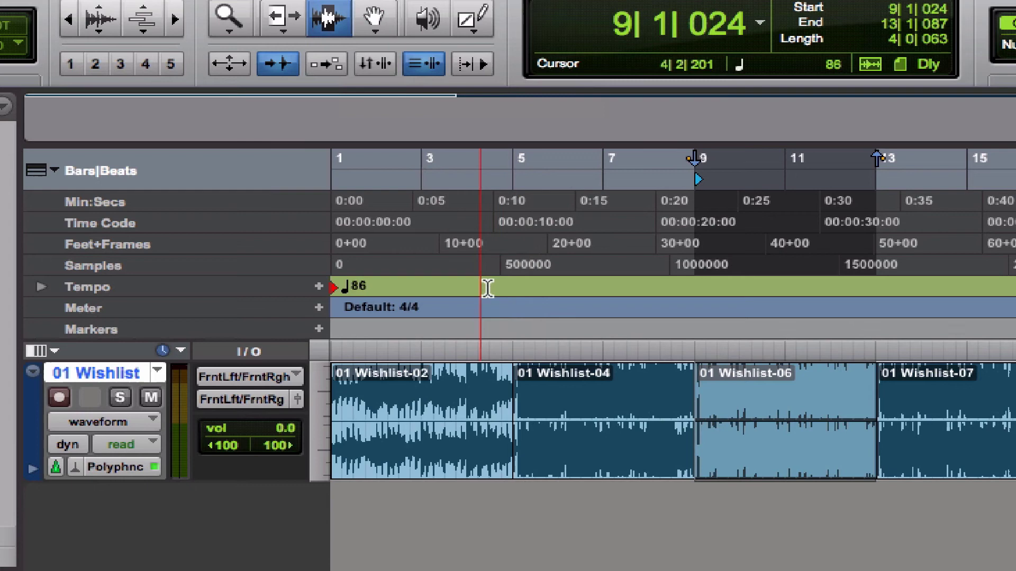
drag(554, 418, 628, 421)
key(Delete)
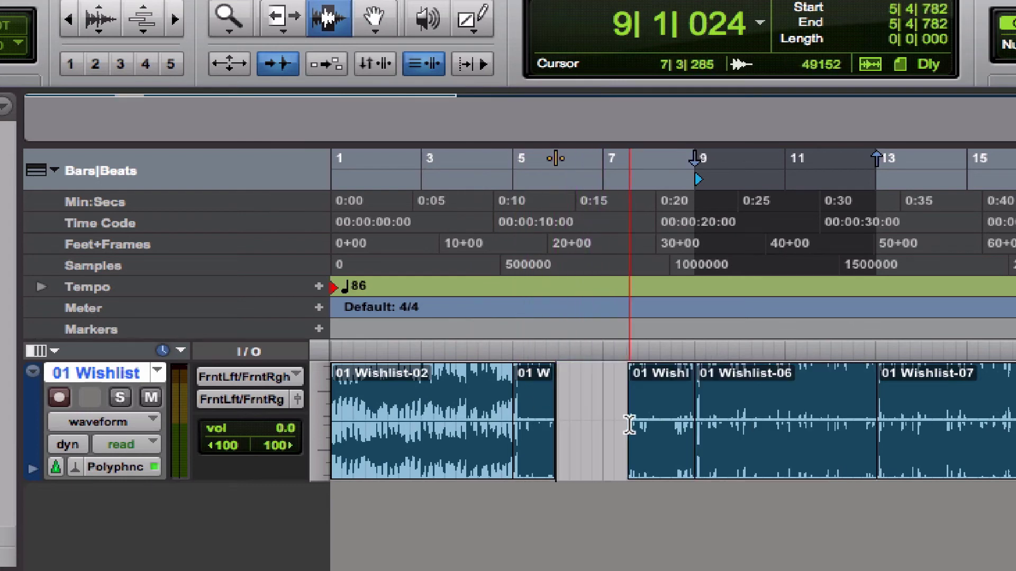
drag(487, 445, 545, 445)
key(Delete)
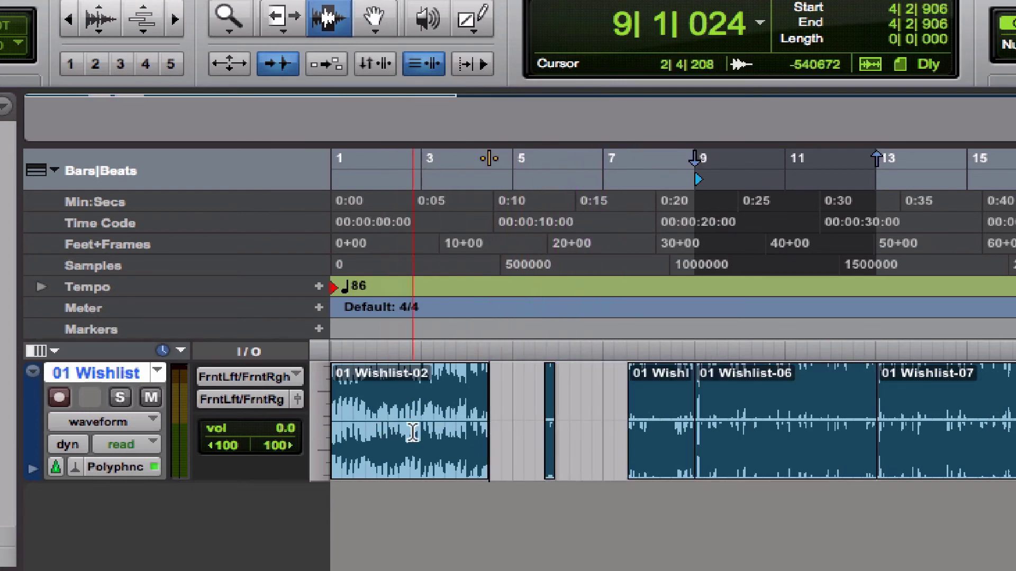
drag(413, 433, 358, 431)
key(Delete)
drag(976, 423, 1013, 423)
key(Delete)
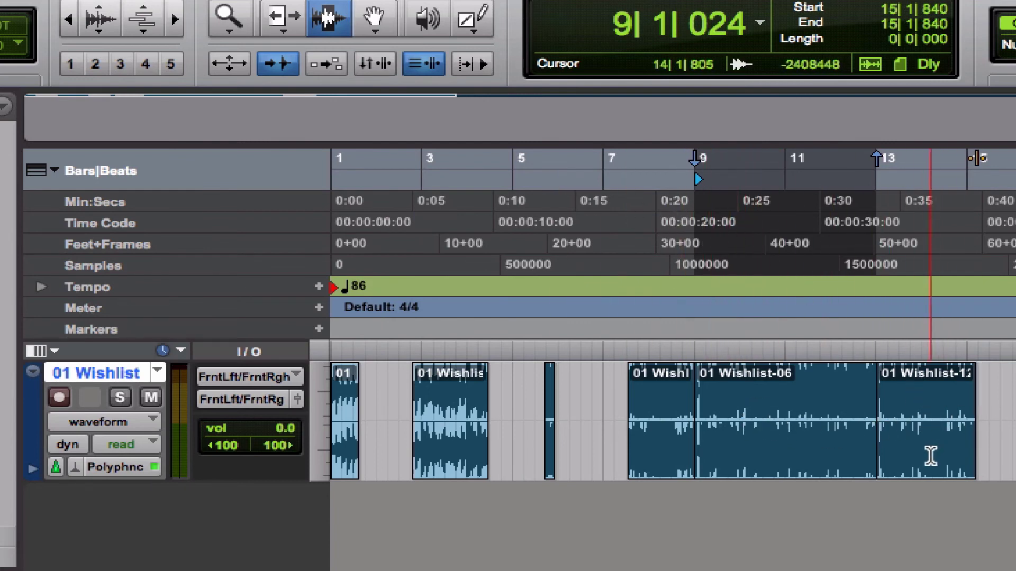
Play from bar 9, clear the timeline selection, and move the playhead to bar 14 and back to about bar 4
key(space)
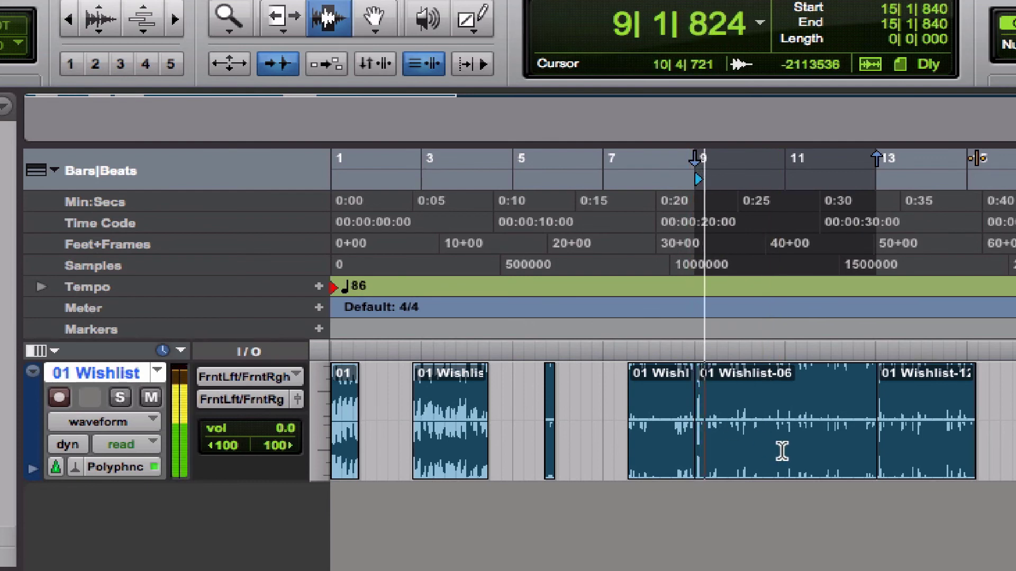
key(space)
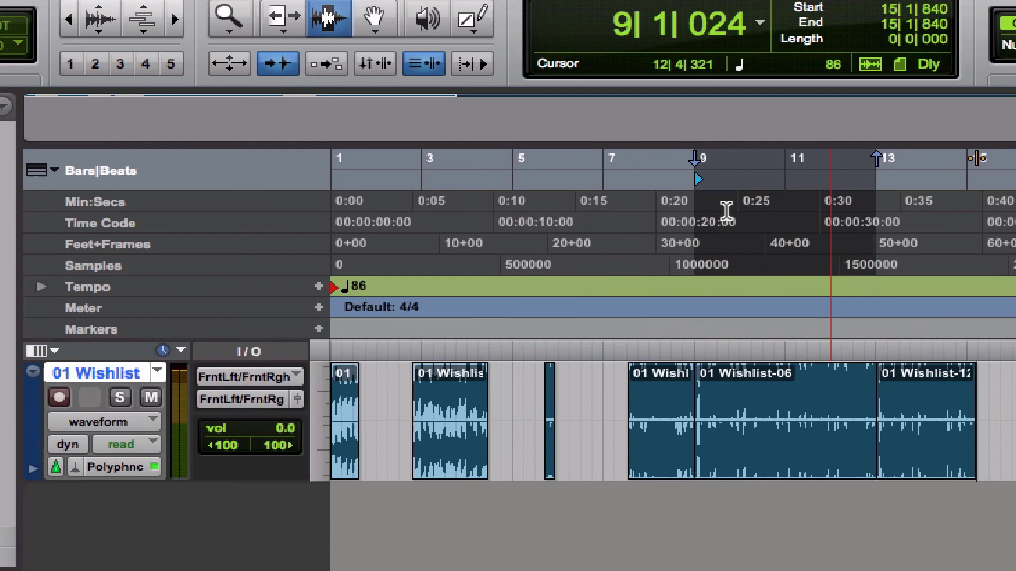
click(504, 231)
click(930, 220)
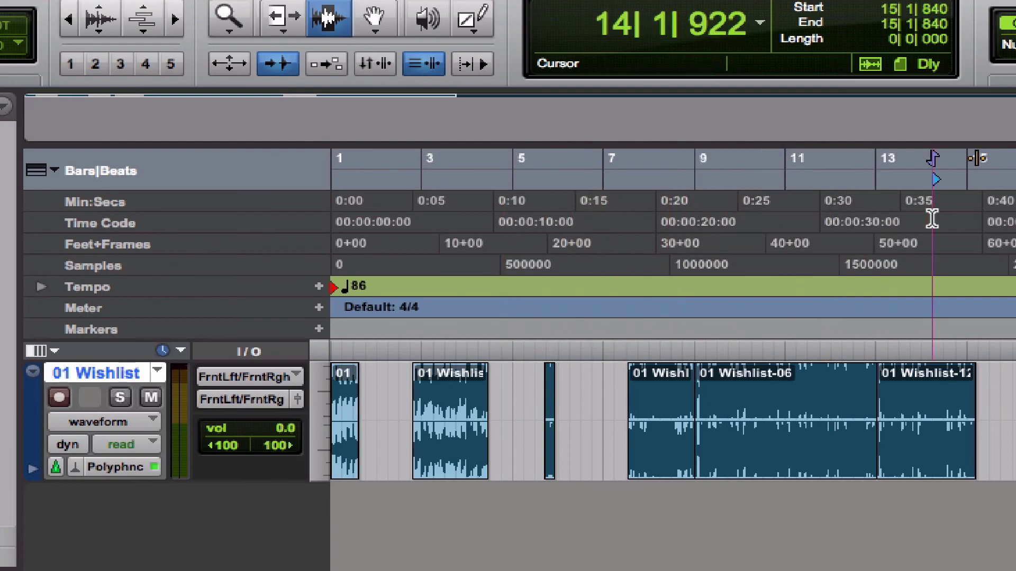
click(682, 283)
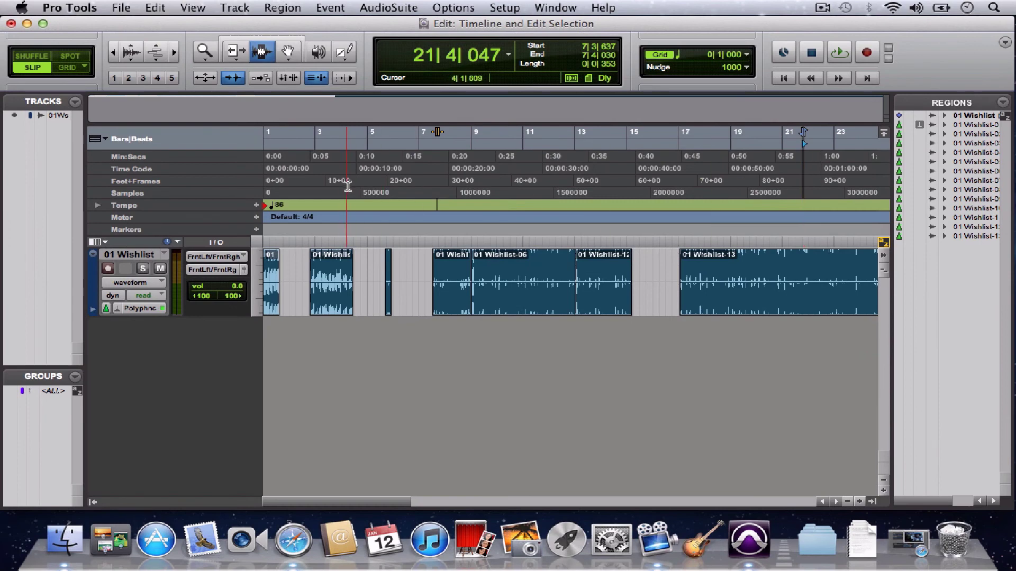
click(347, 185)
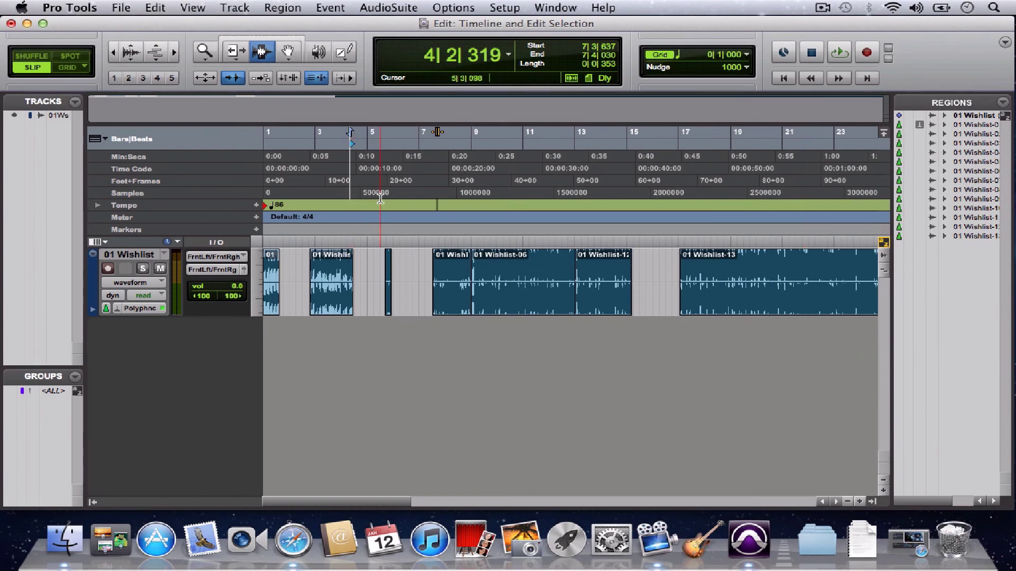